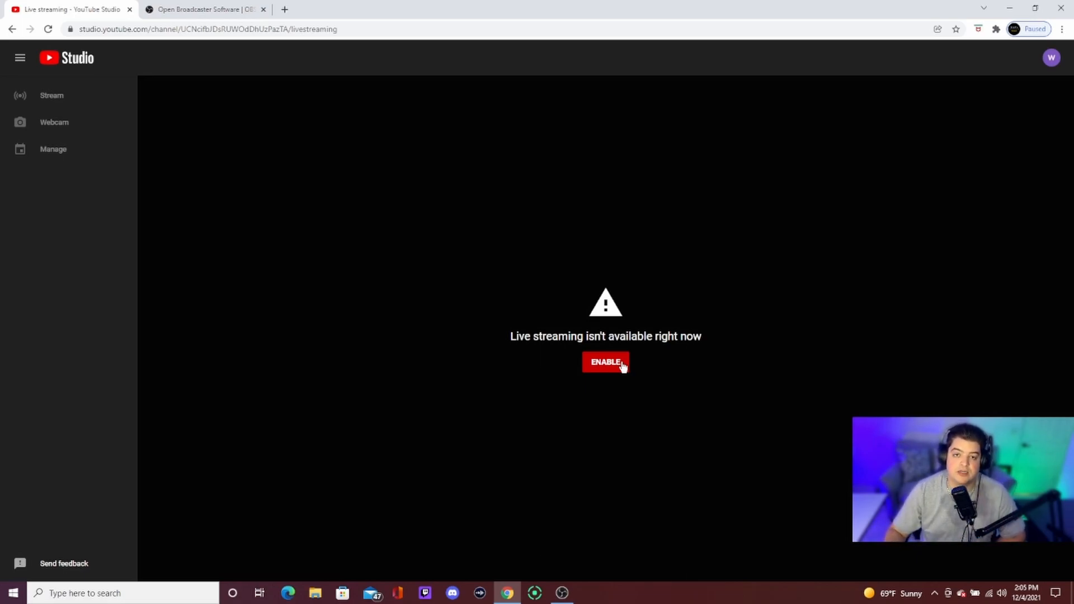
Step: Request live streaming access by verifying the channel's phone number, and close the verification tab
left_click(623, 365)
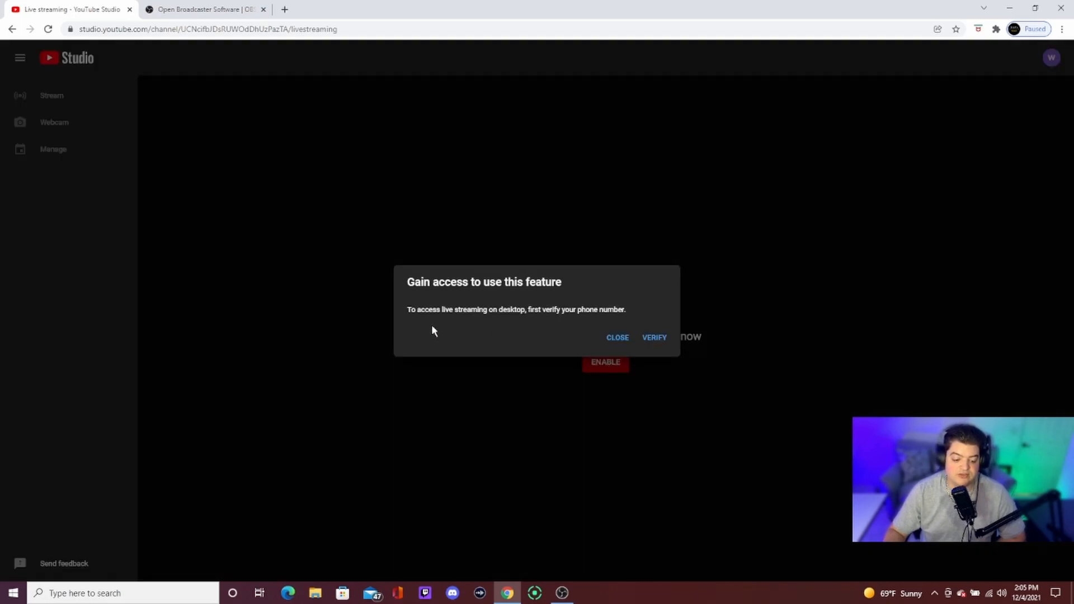
left_click(658, 339)
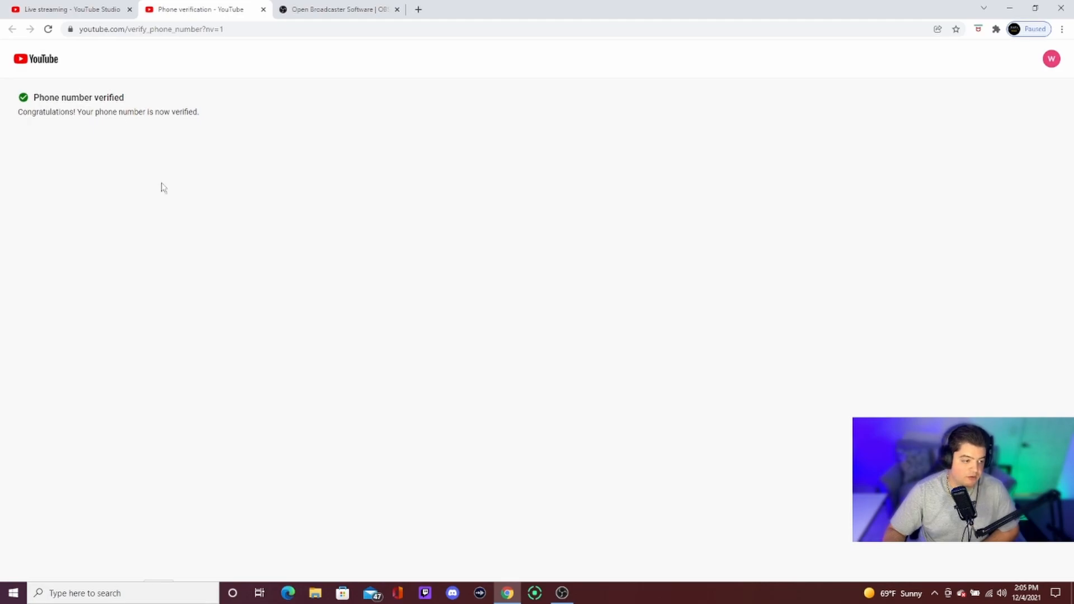
key("ctrl+w")
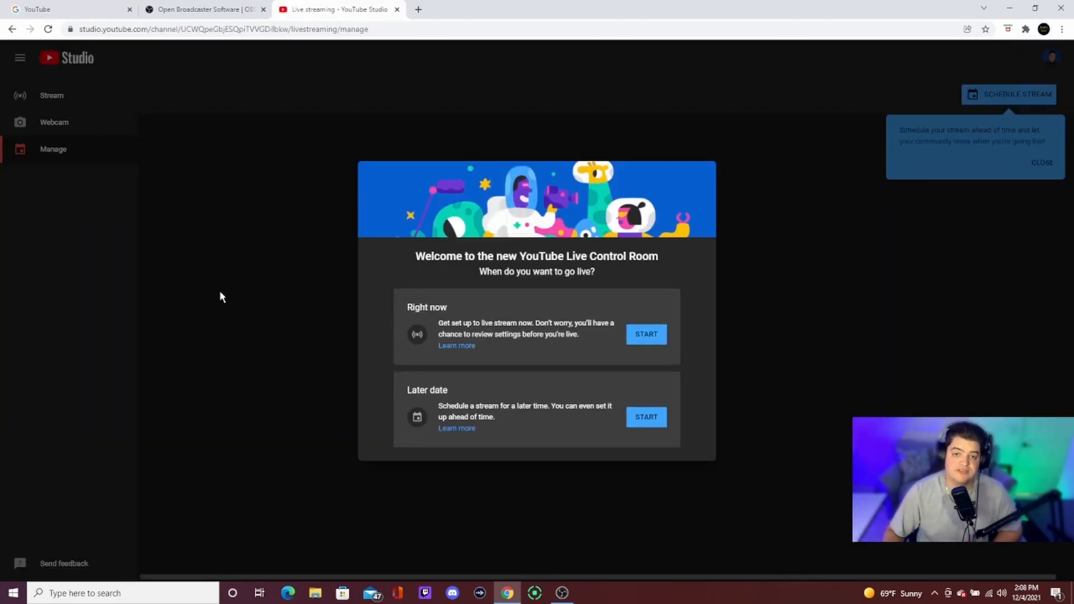
Step: Copy the stream key from the live stream's settings
left_click(215, 10)
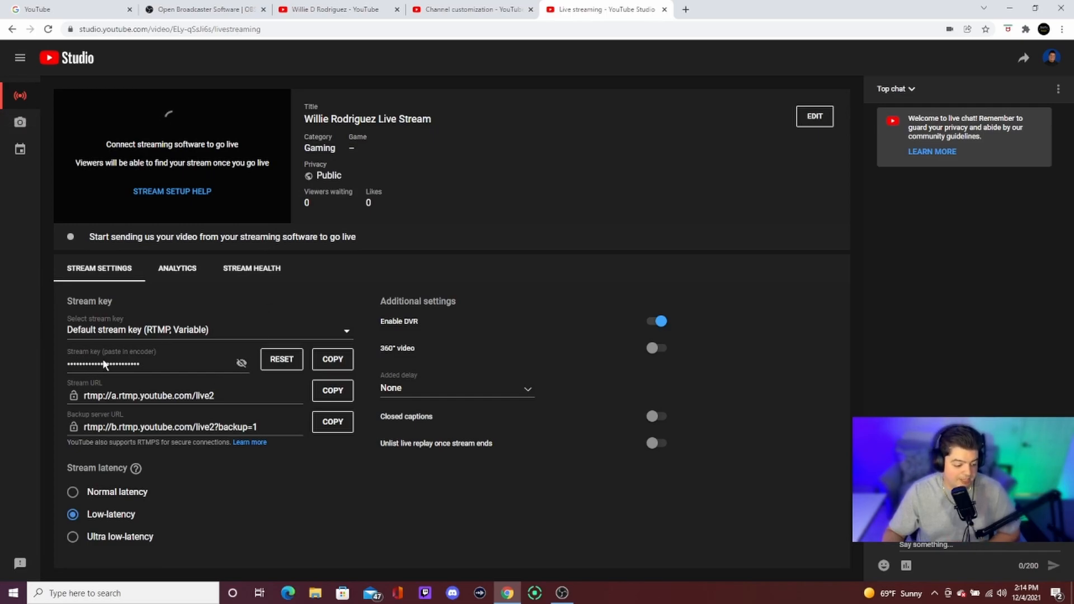
left_click(336, 361)
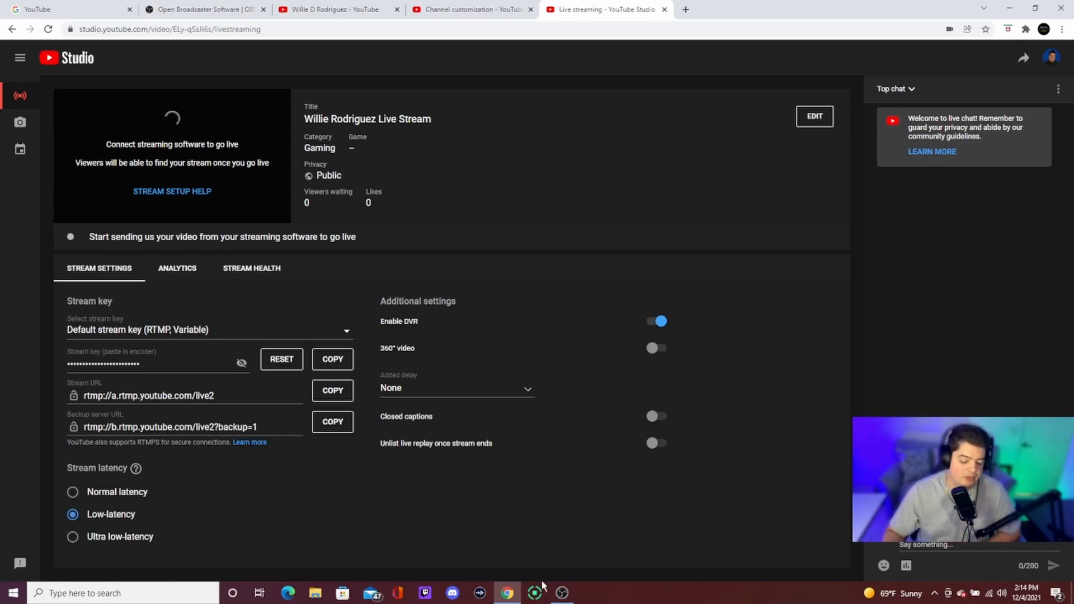
Step: Switch to OBS and paste the stream key into the Stream settings for YouTube - RTMPS, then confirm
left_click(567, 596)
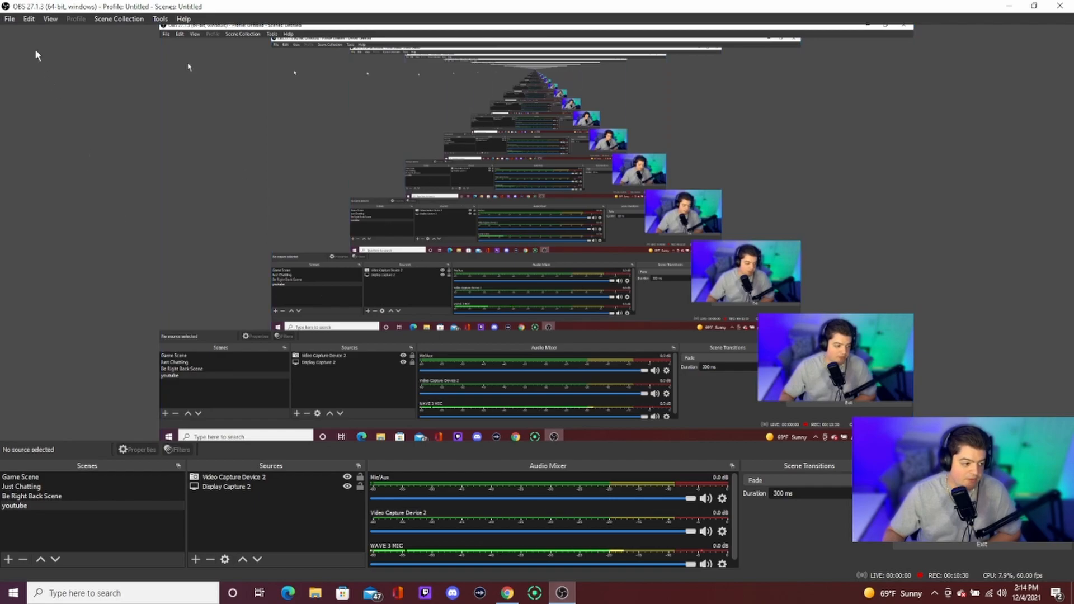
left_click(13, 23)
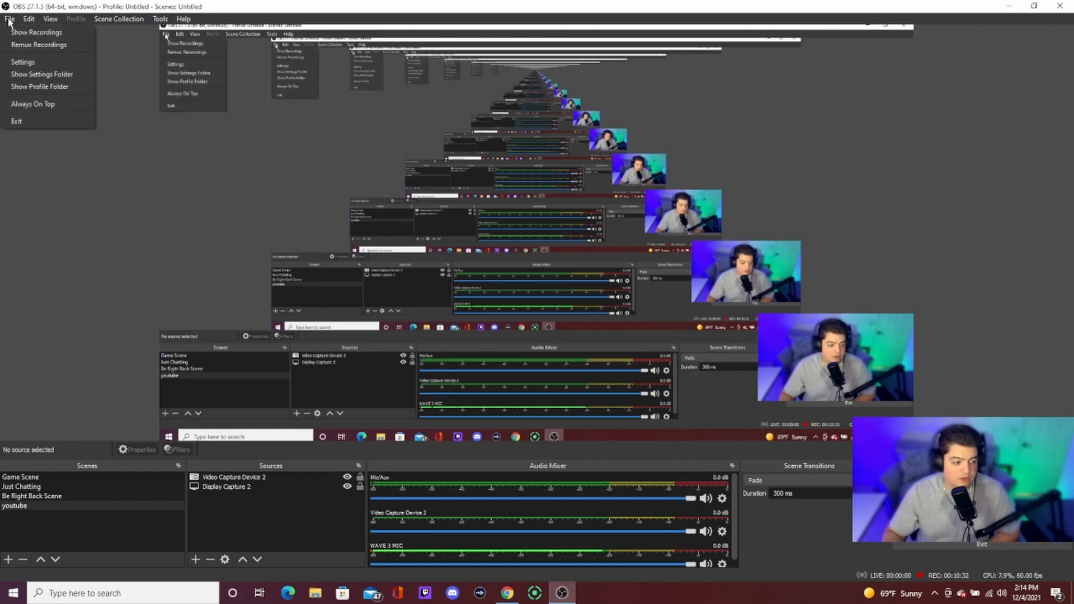
left_click(25, 63)
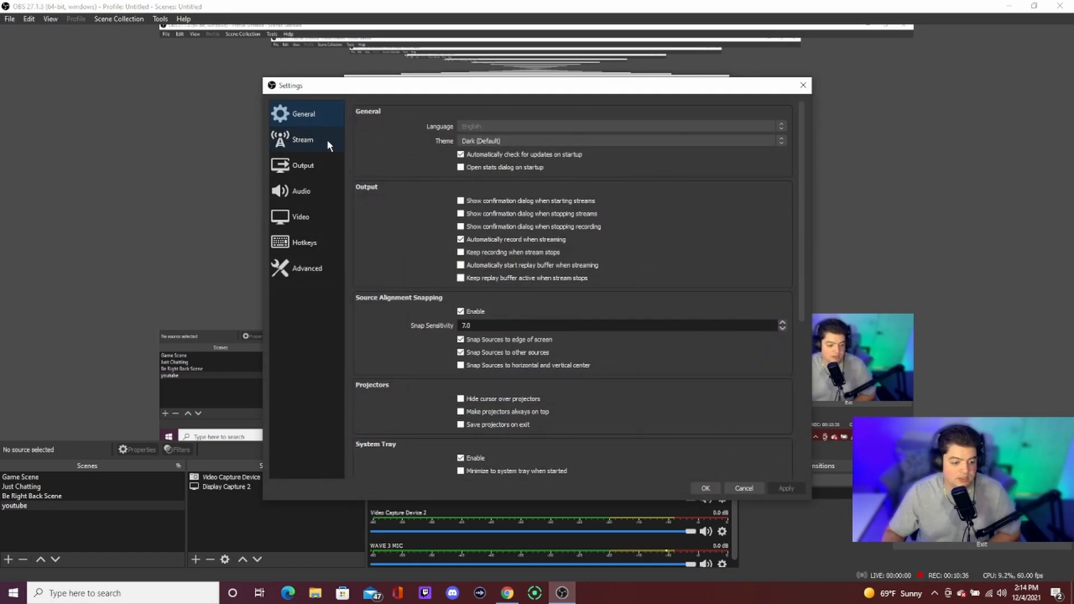
left_click(312, 139)
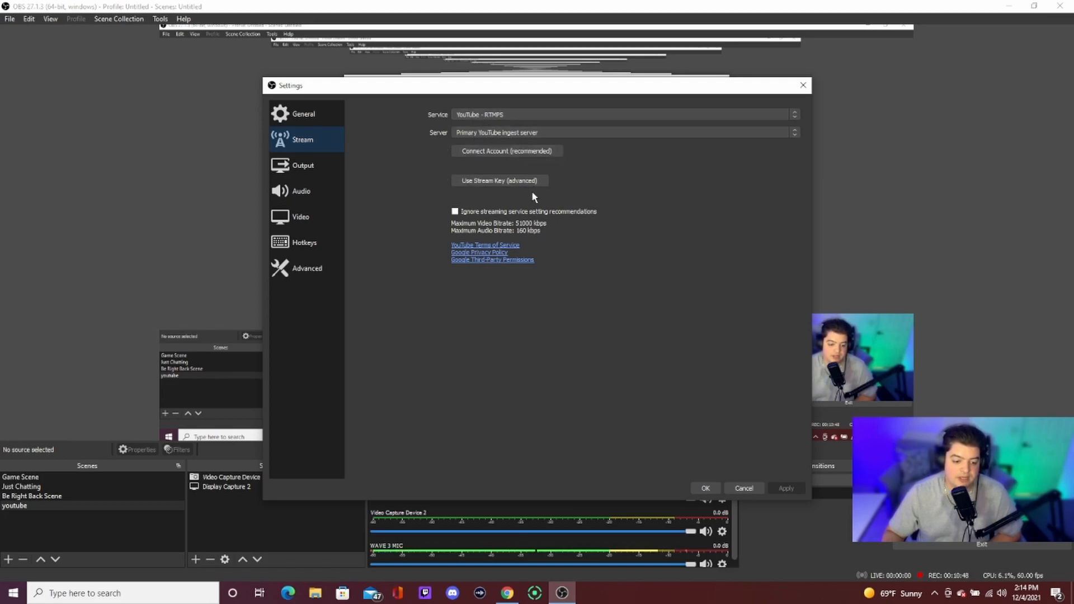
left_click(503, 181)
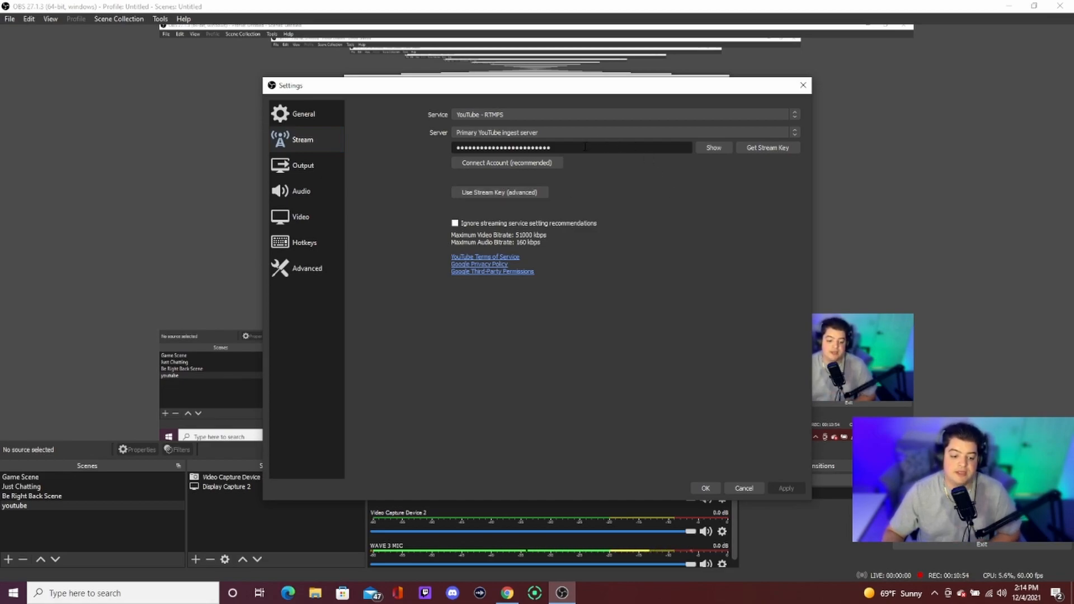
left_click(707, 489)
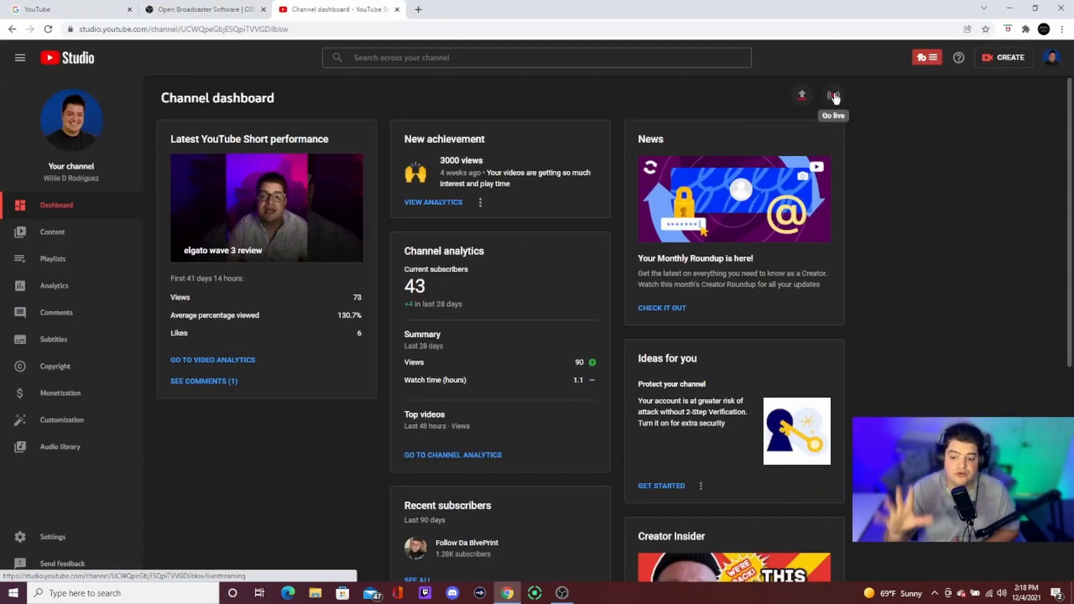
Step: Start a later-date live stream set up using streaming software
left_click(834, 96)
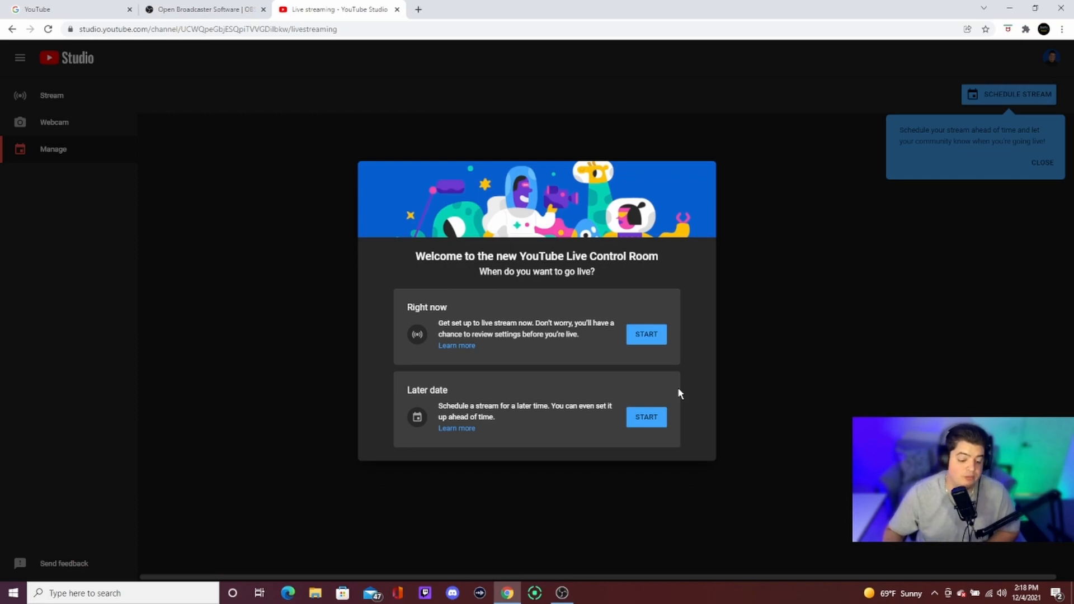
left_click(648, 419)
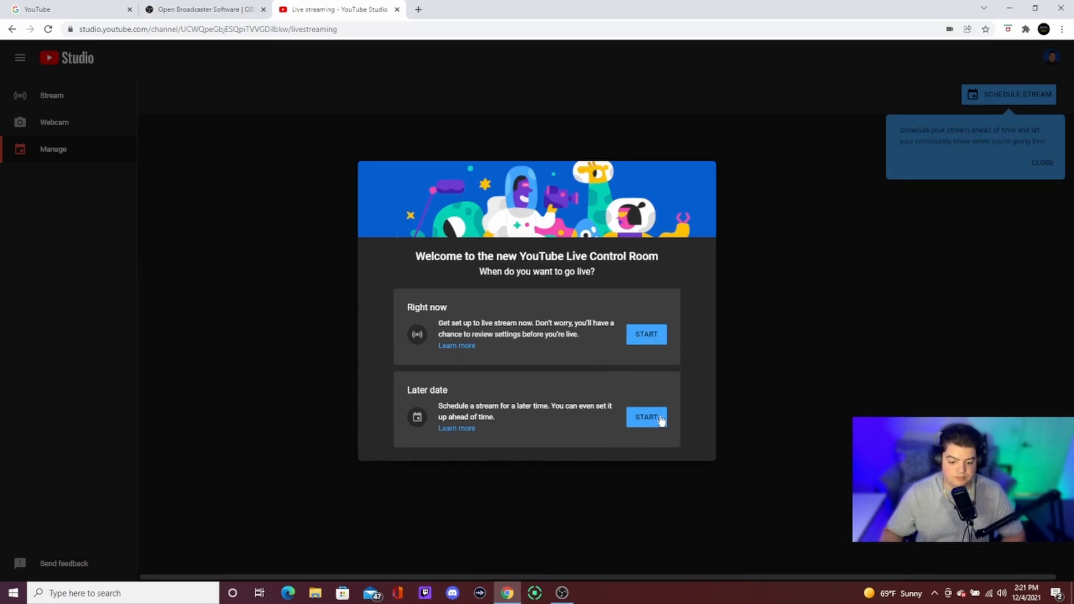
left_click(649, 419)
left_click(647, 401)
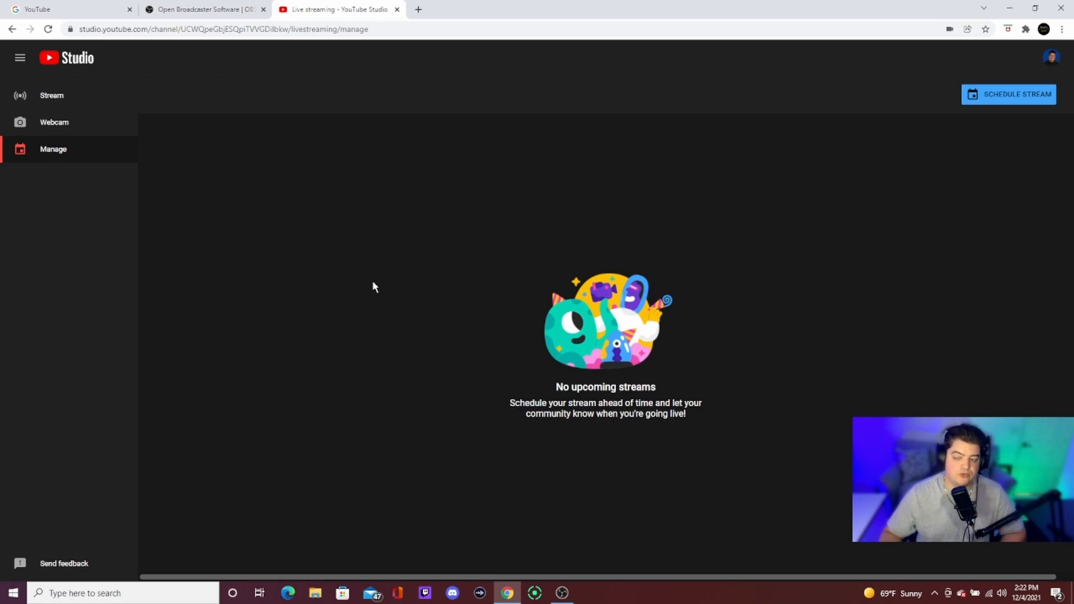
Step: Schedule a new stream titled start streaming today
left_click(1013, 101)
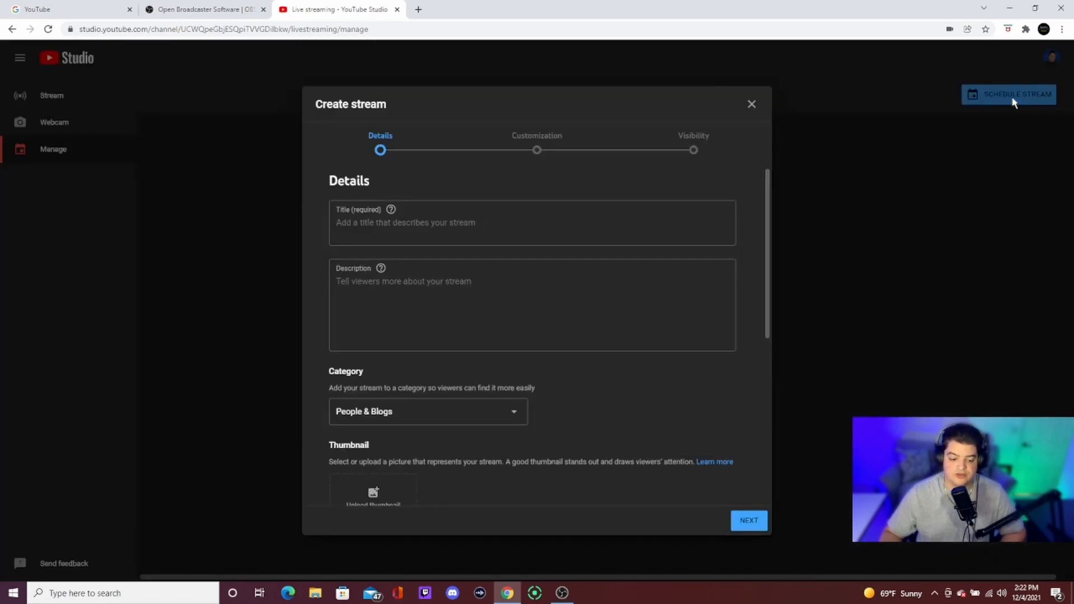
left_click(435, 222)
scroll(516, 257, "down", 1)
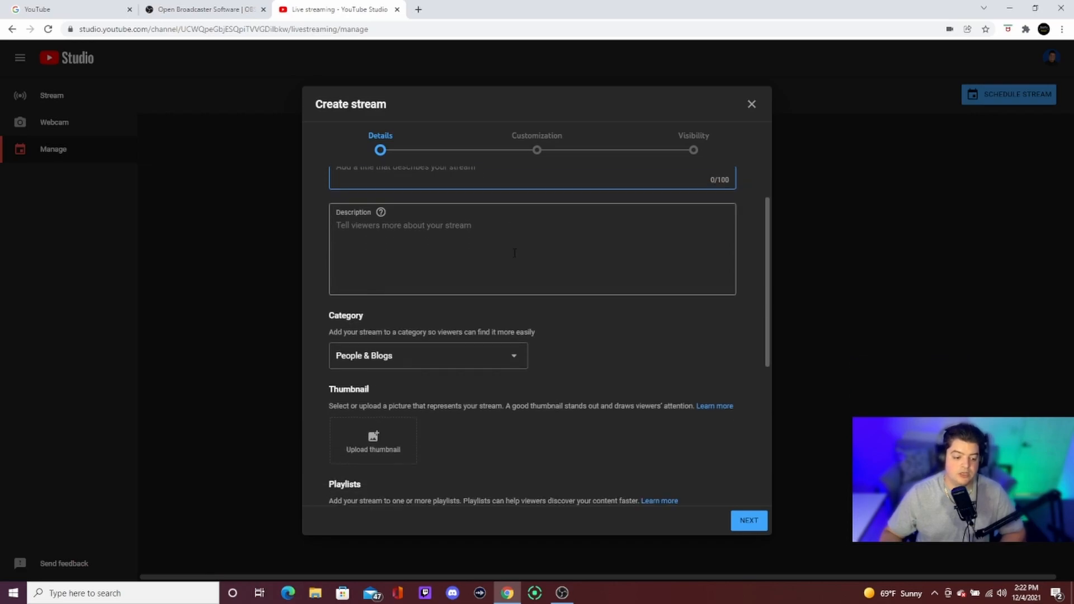
scroll(515, 256, "up", 1)
type("start str")
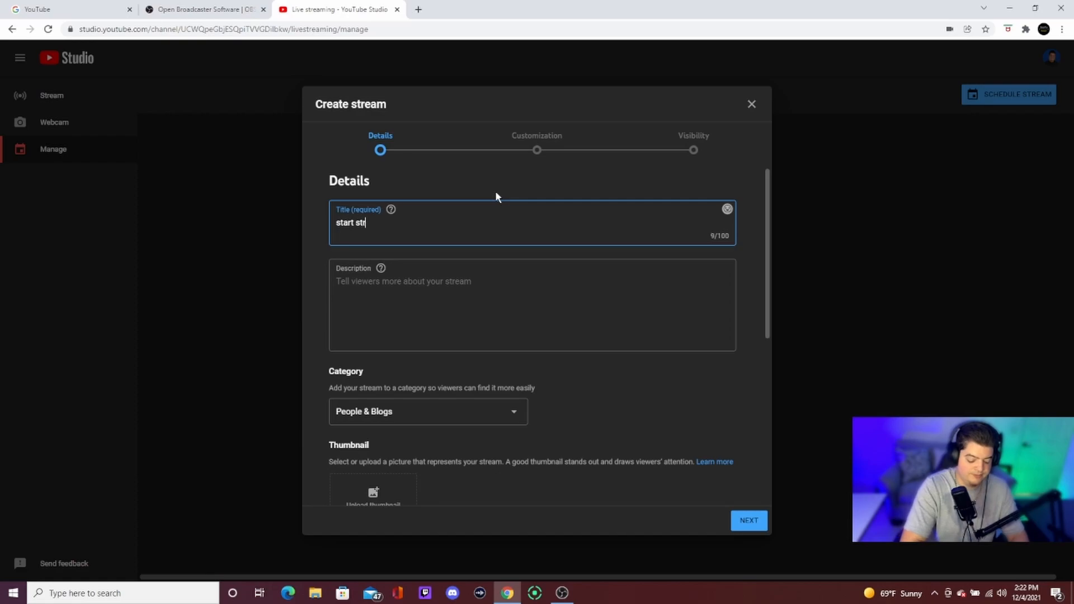
type("eaming today")
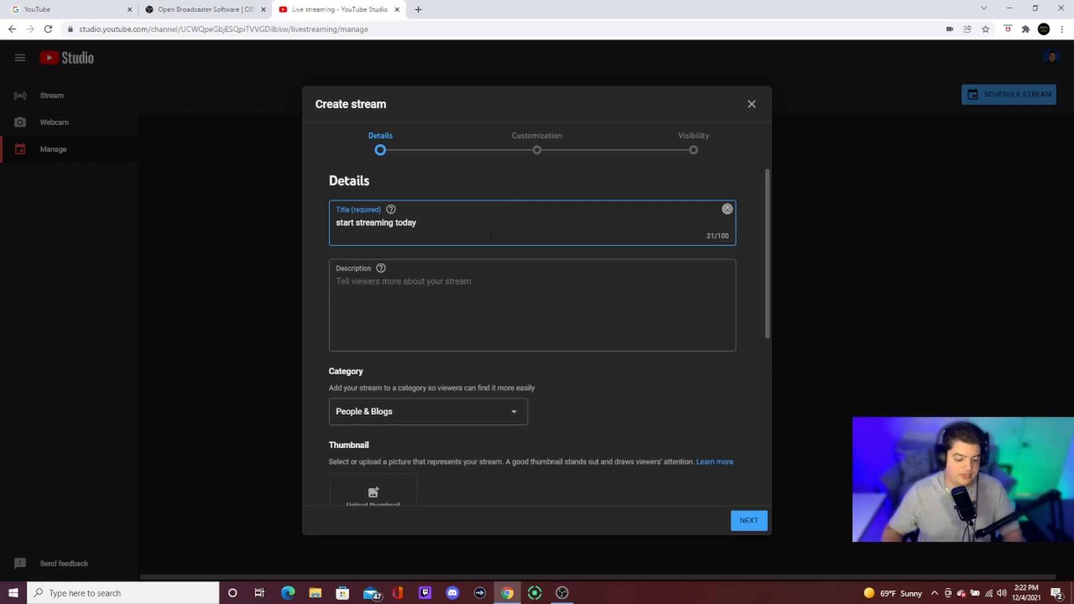
Step: Mark the stream as not made for kids and advance past the Customization page
scroll(382, 276, "down", 4)
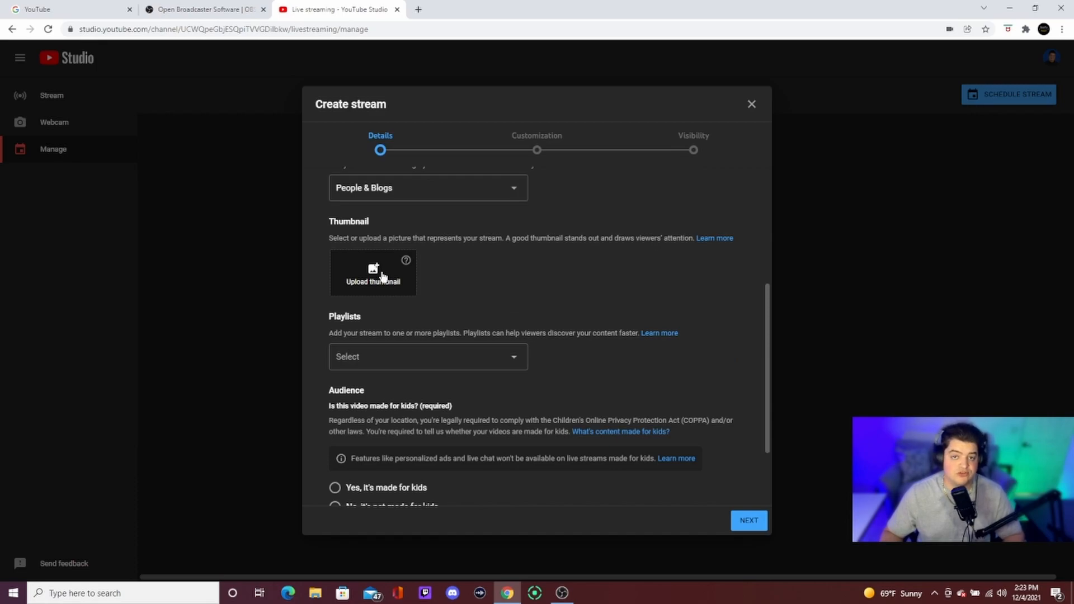
scroll(448, 276, "down", 2)
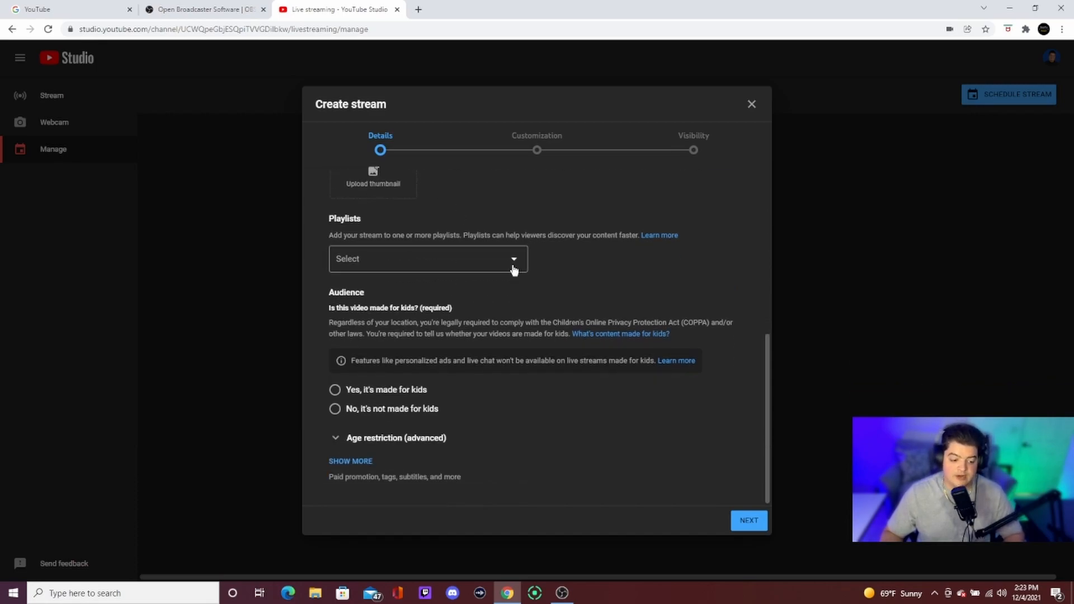
left_click(513, 265)
left_click(602, 246)
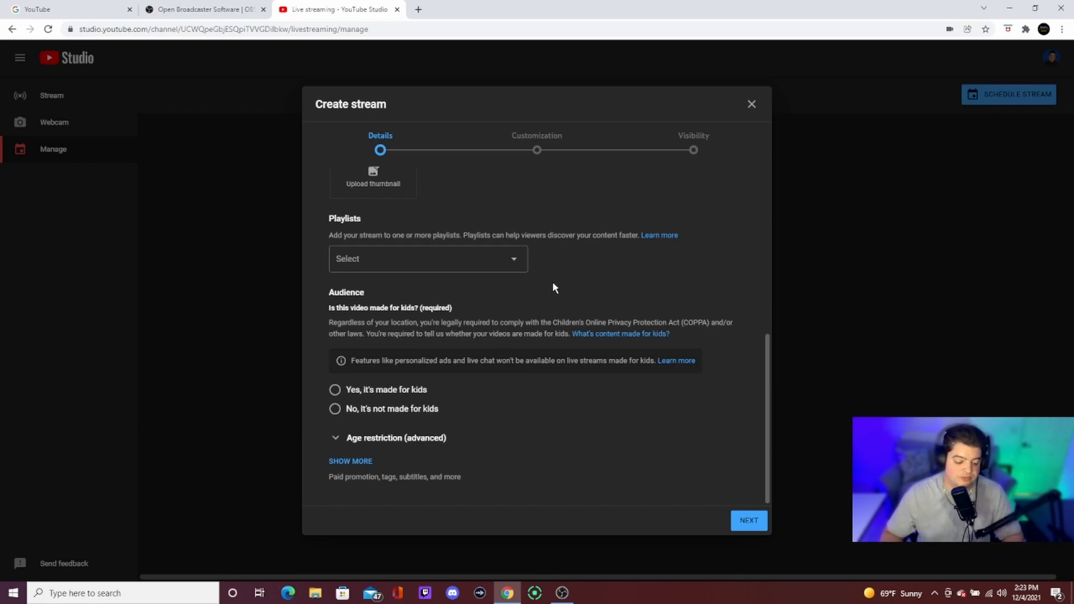
left_click(342, 411)
left_click(748, 520)
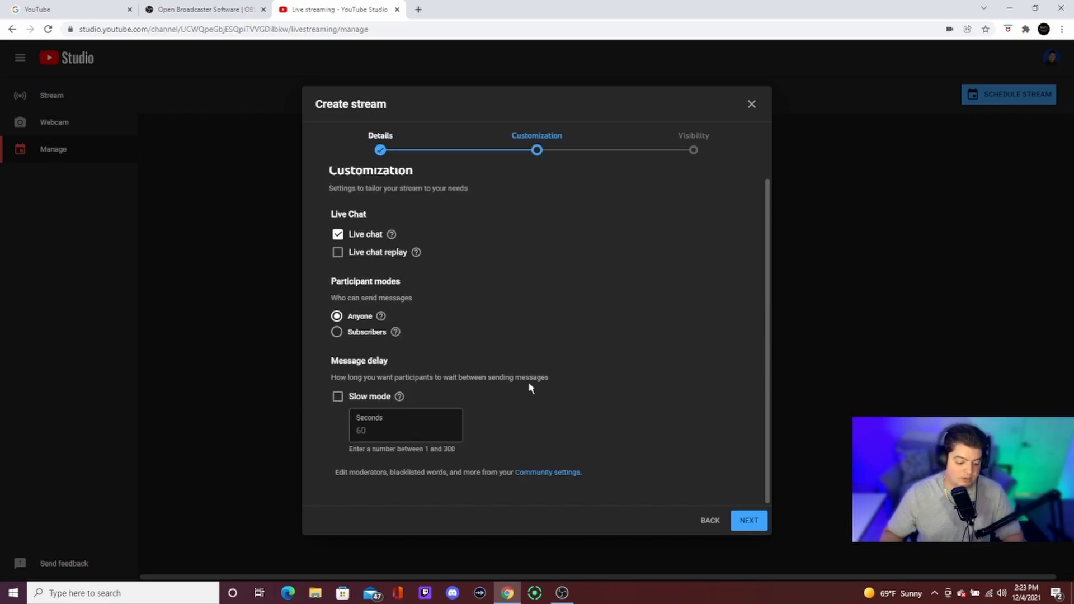
left_click(749, 520)
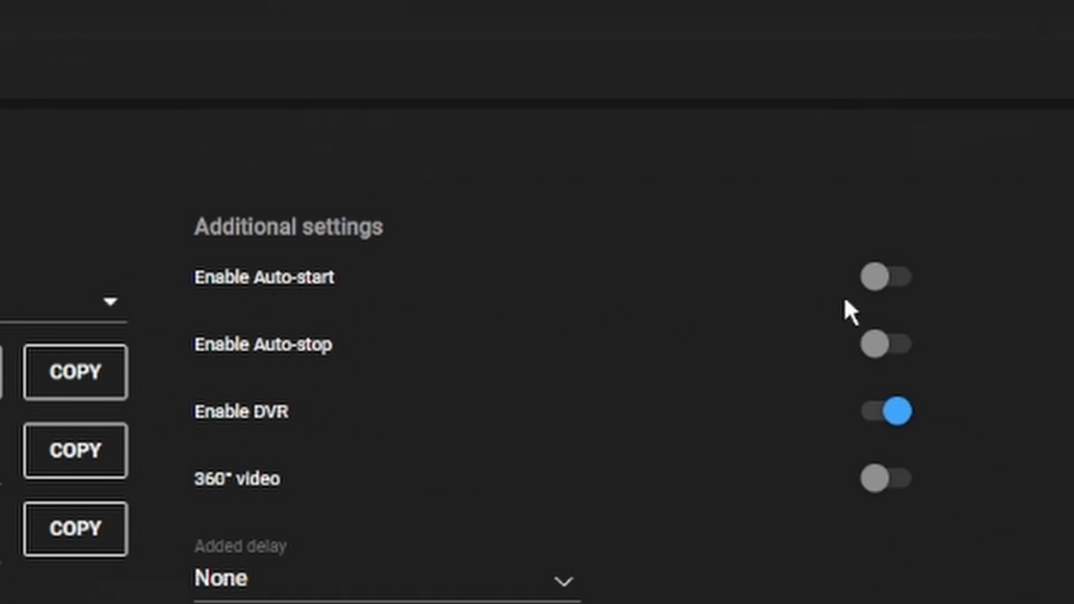
Step: Enable Auto-start, confirming the prompt, and enable Auto-stop for the stream
left_click(879, 273)
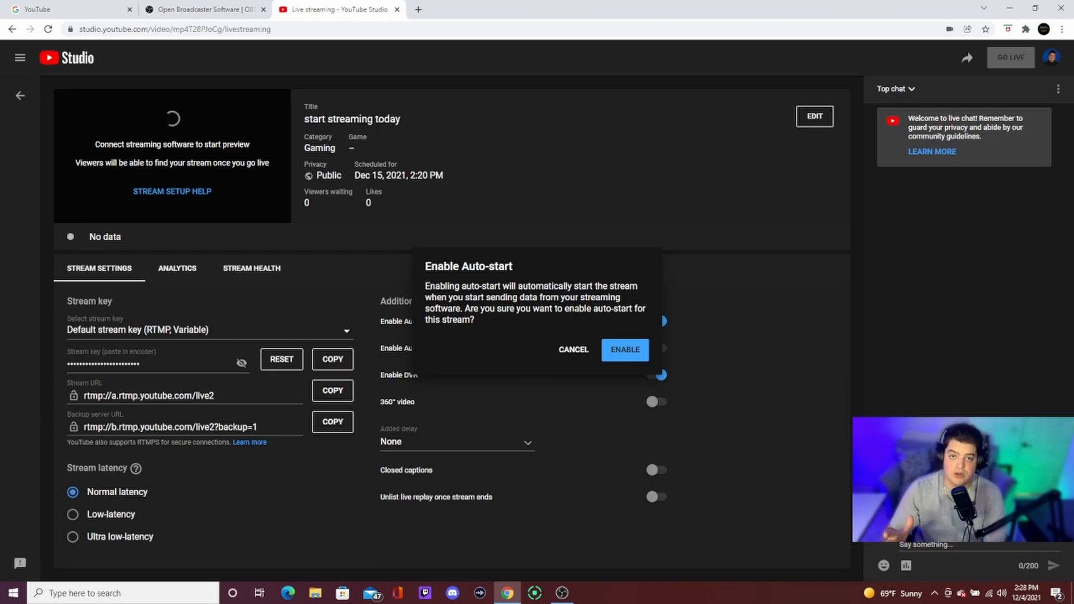
left_click(630, 351)
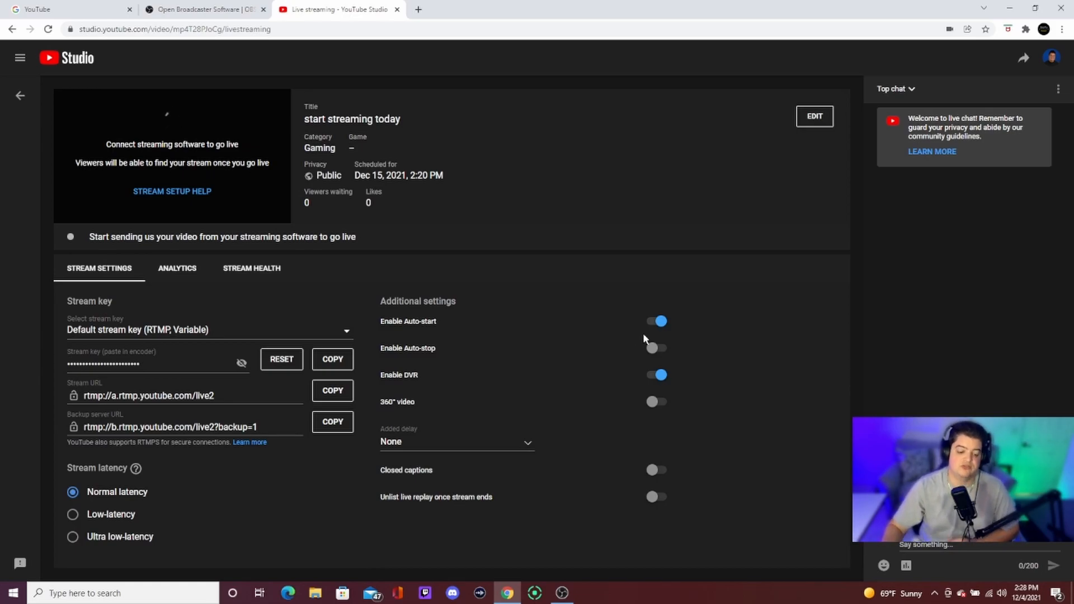
left_click(653, 348)
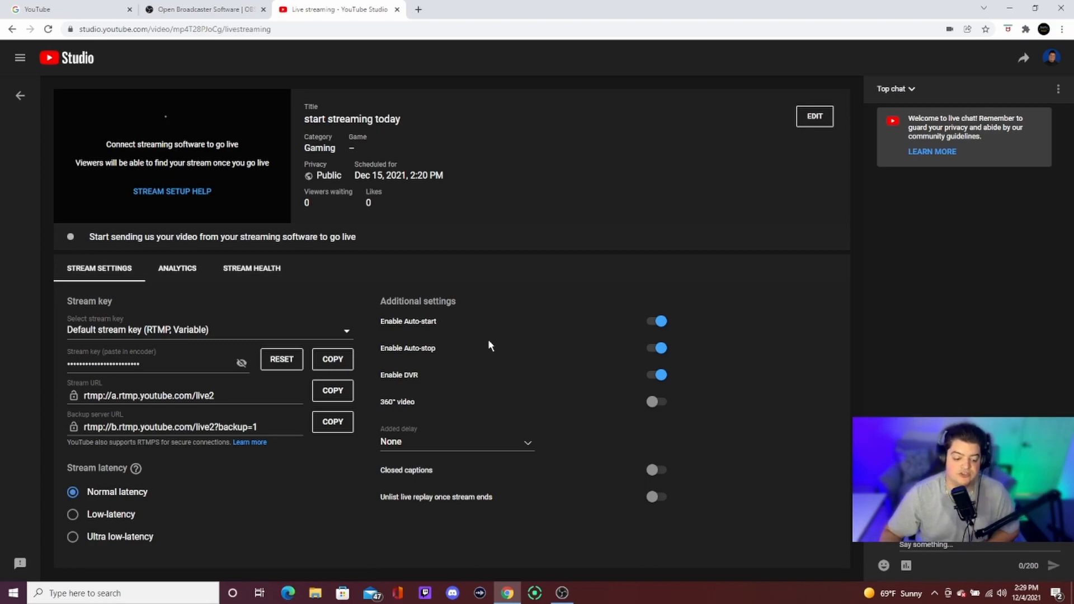